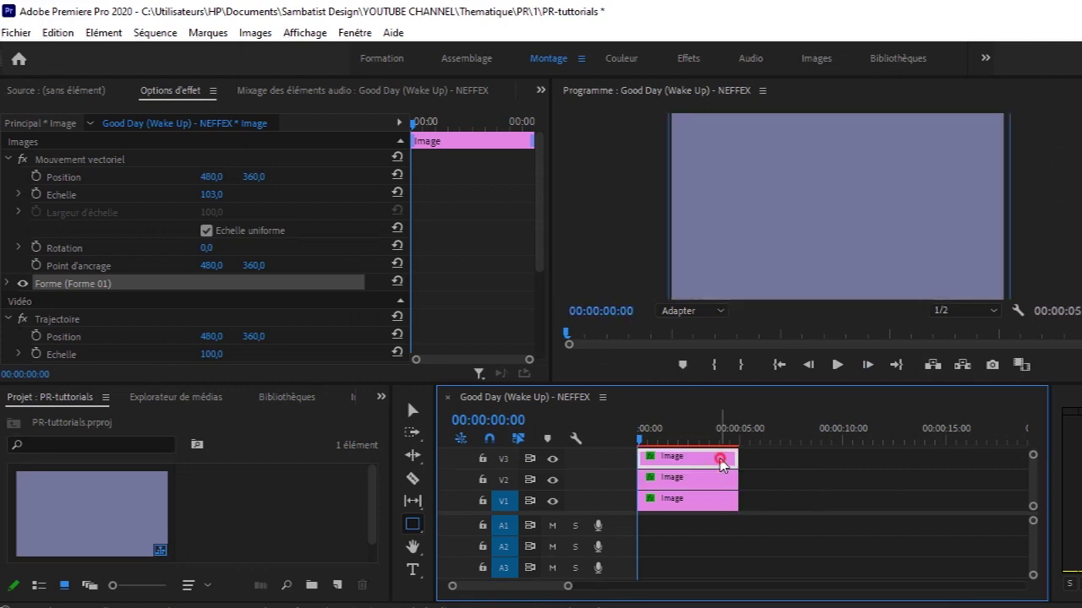
Change the fill colour of shape Forme 01 in the V3 clip to red
left_click(721, 462)
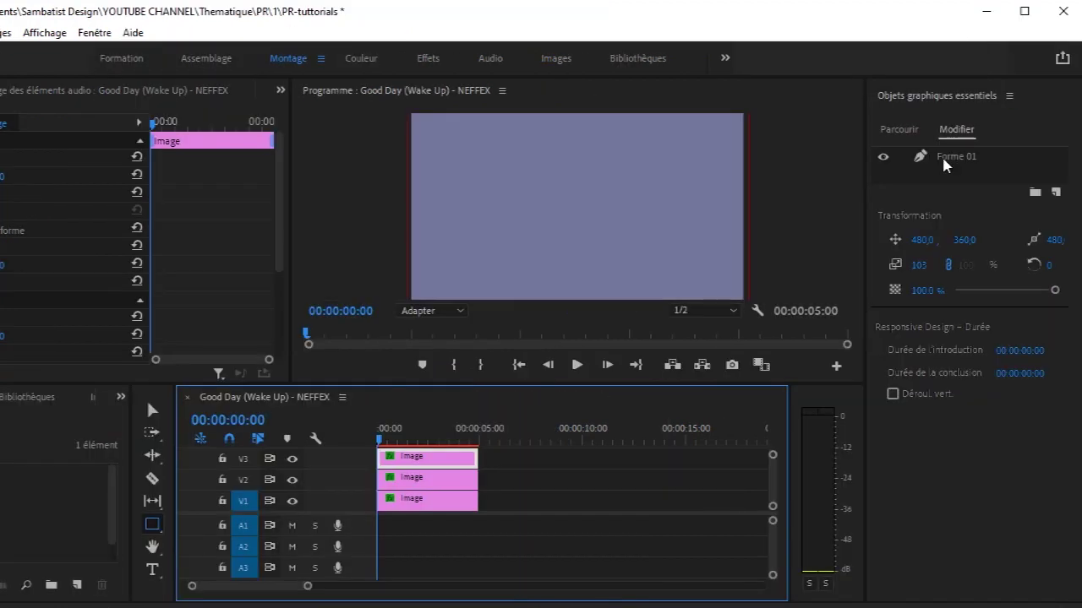
left_click(944, 163)
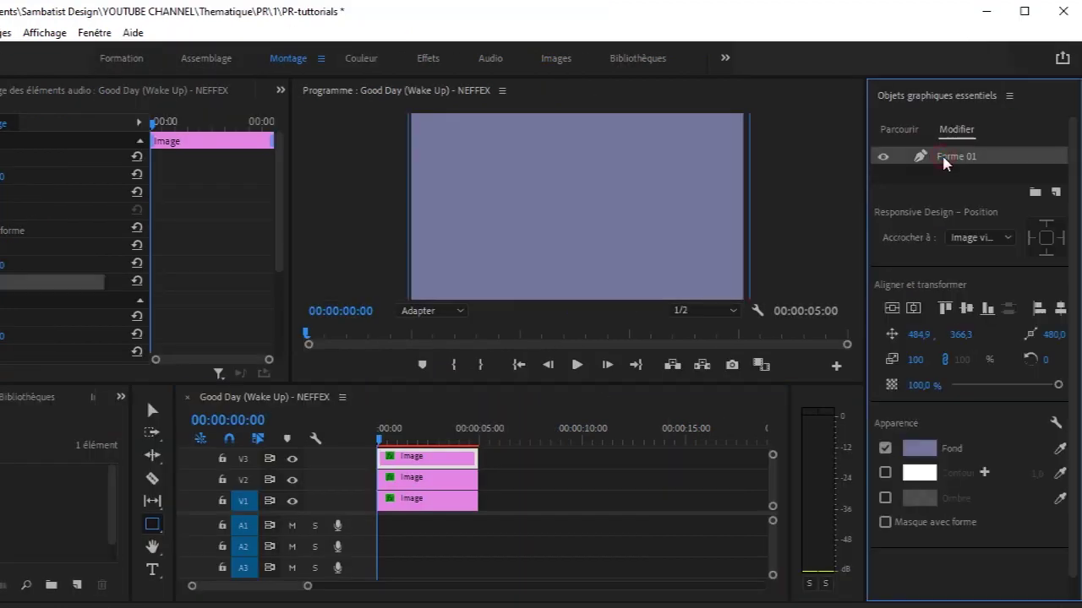
left_click(920, 448)
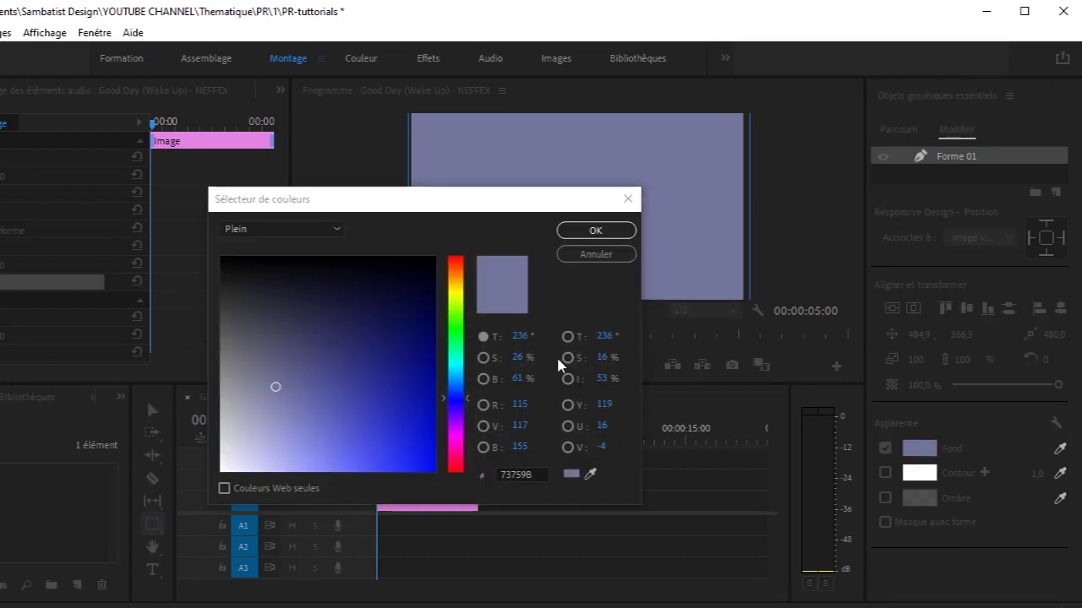
left_click(461, 468)
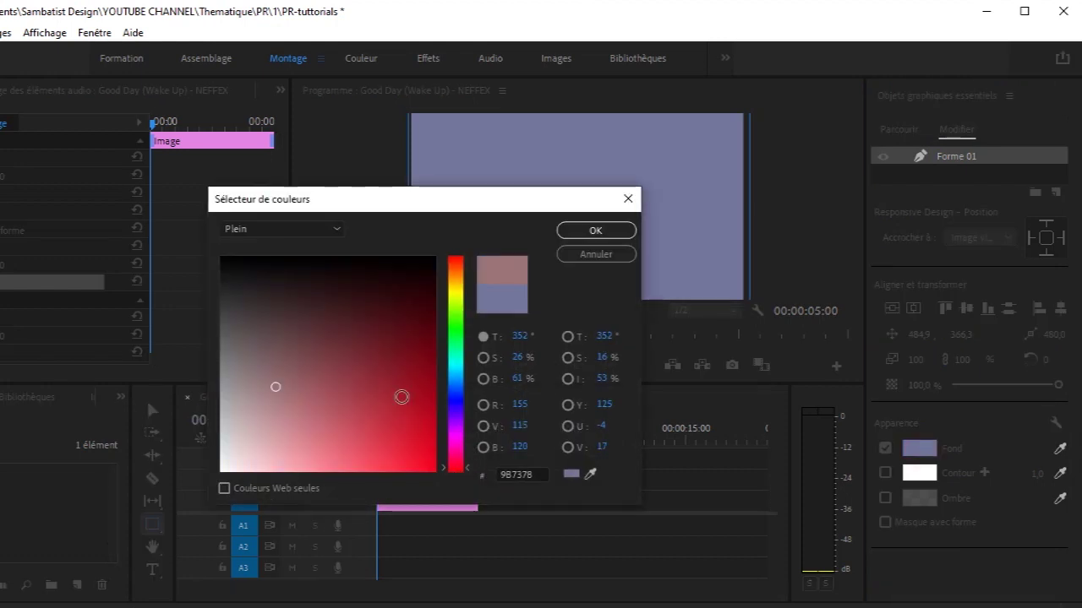
left_click(411, 429)
left_click(596, 230)
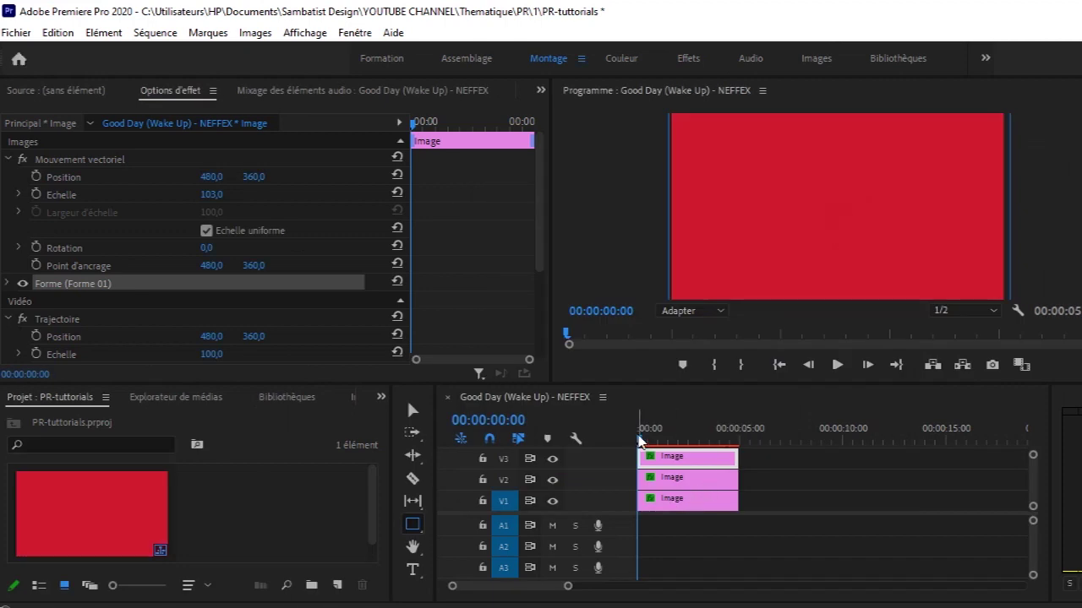
Add vector motion Position keyframes at 00:00:01:15 to the clips on V1, V2 and V3
mouse_move(640, 440)
left_mouse_down()
mouse_move(652, 447)
mouse_move(625, 449)
left_mouse_up()
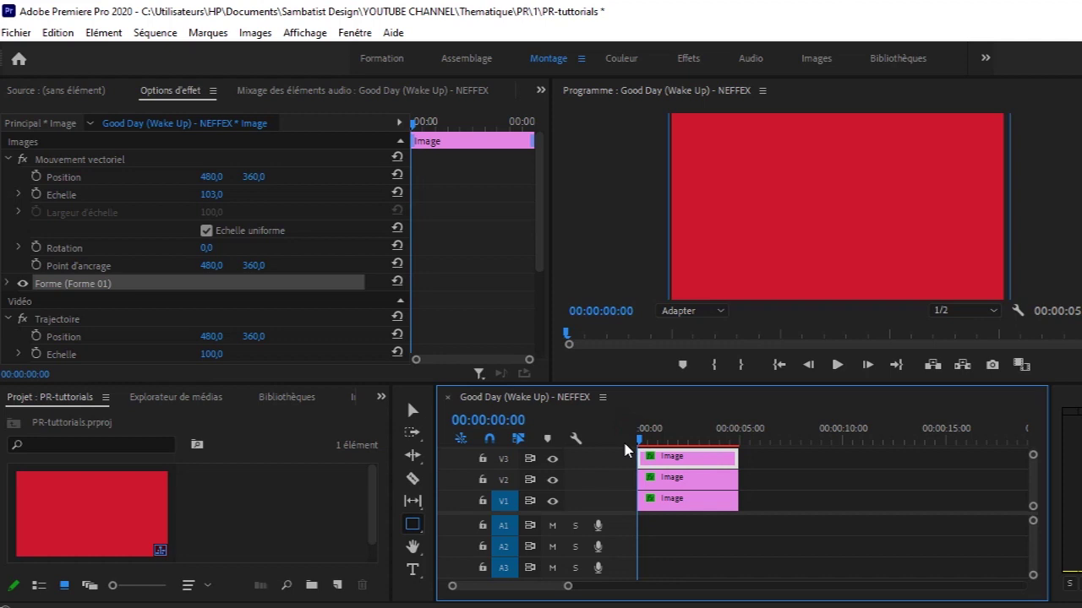
key("space")
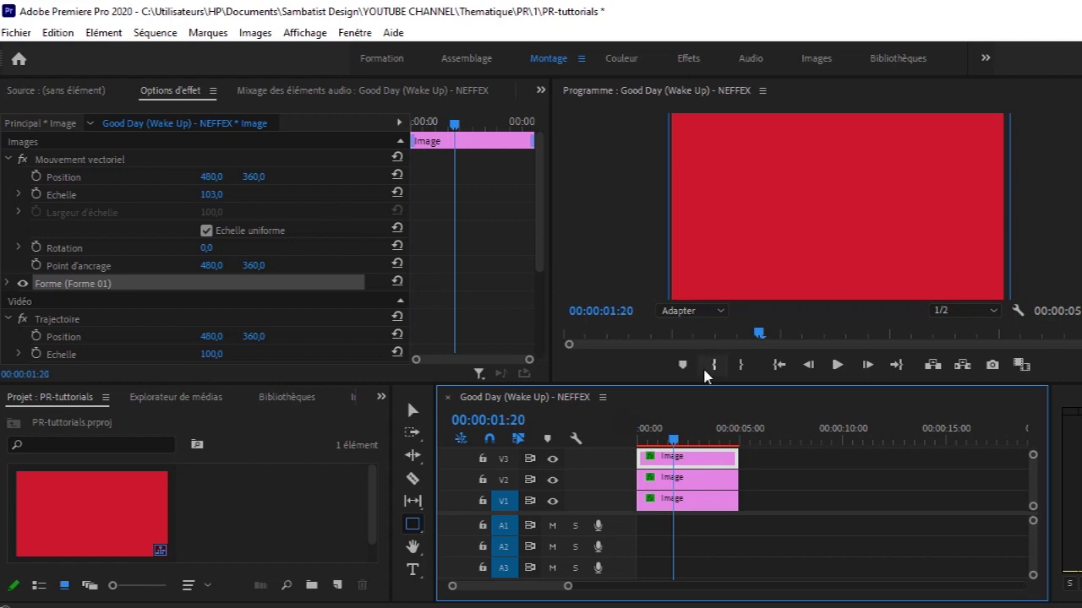
key("shift+Left")
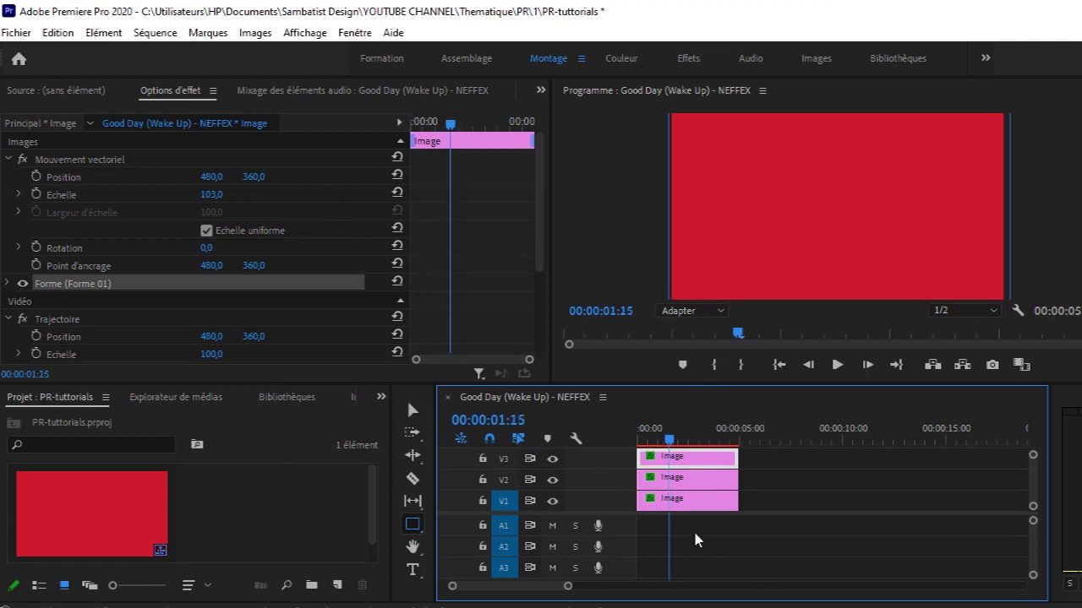
left_click(698, 504)
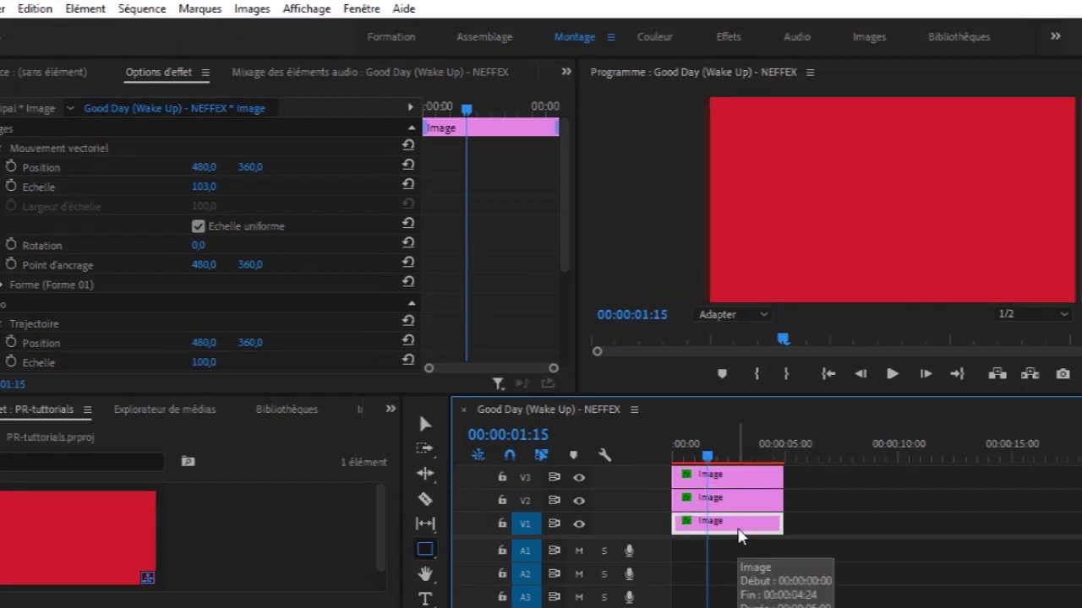
left_click(12, 167)
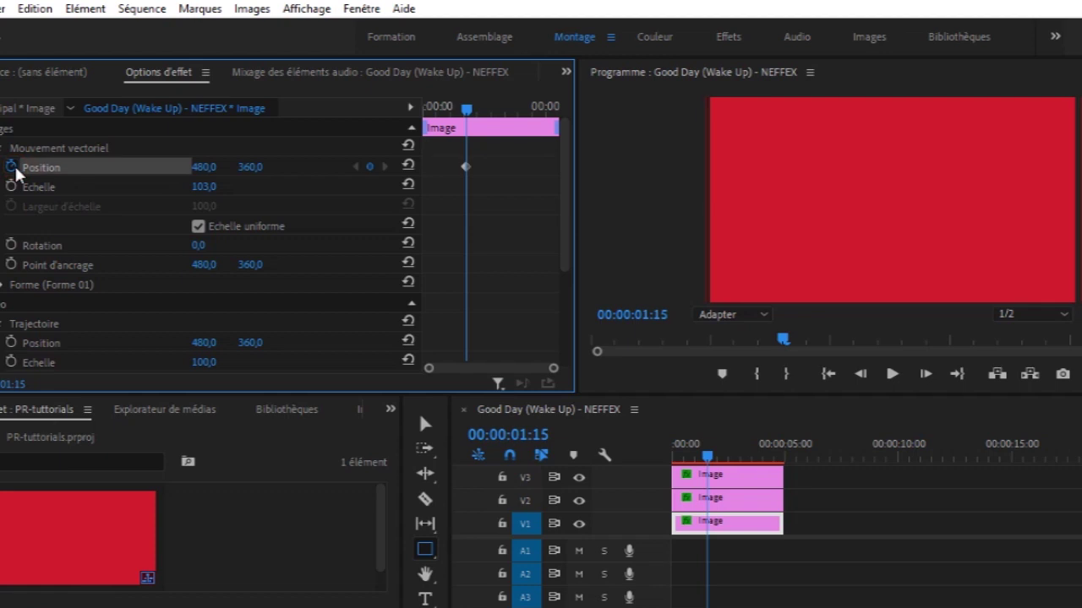
left_click(724, 508)
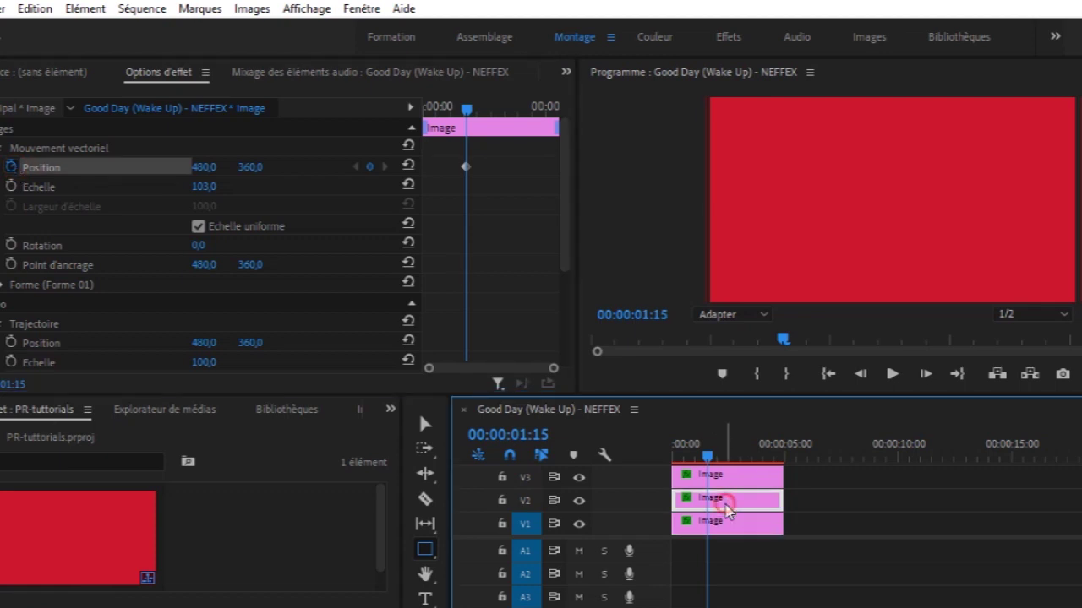
left_click(13, 168)
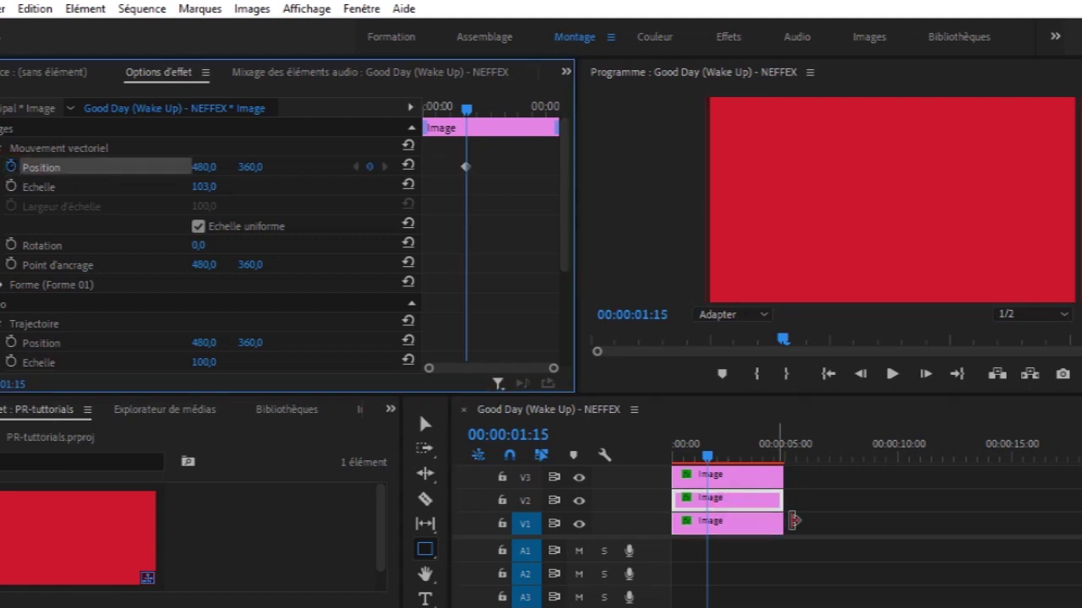
left_click(752, 483)
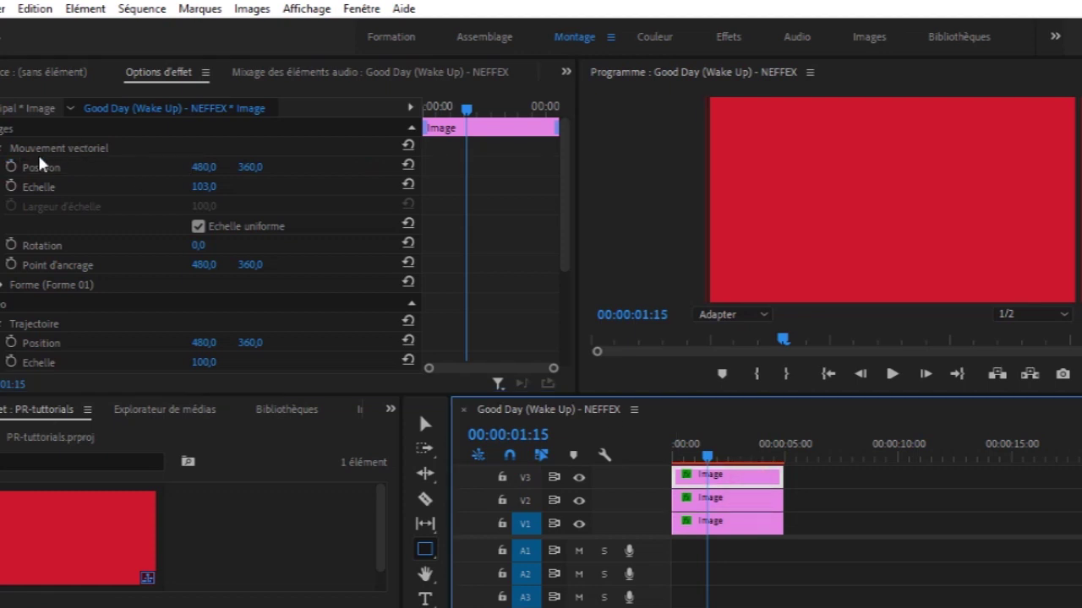
left_click(12, 167)
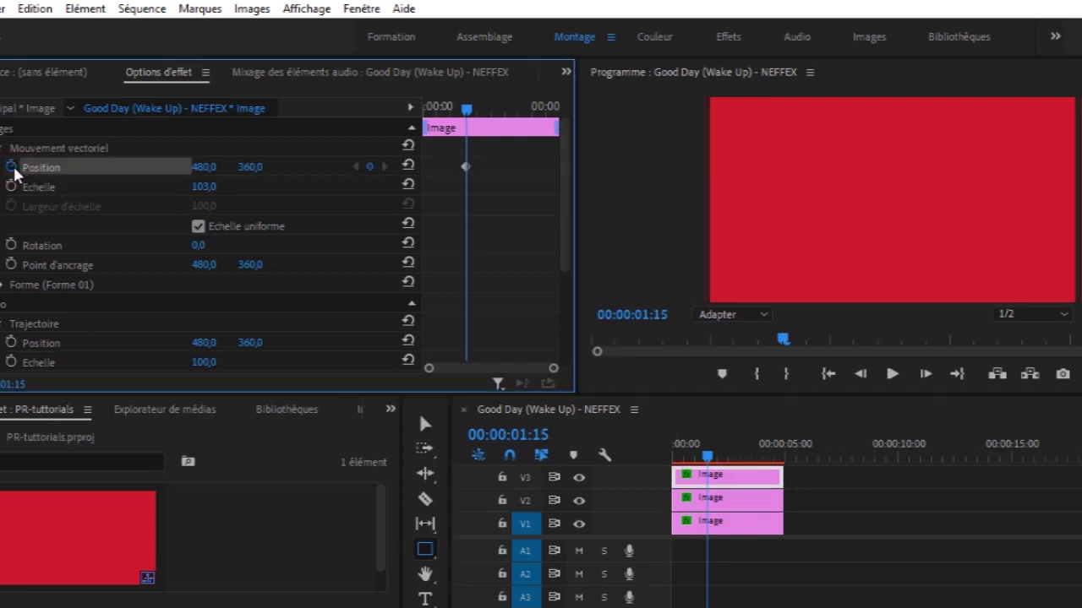
Keyframe the V3 clip's horizontal Position at 268 at 00:00:00:00
left_click(747, 522)
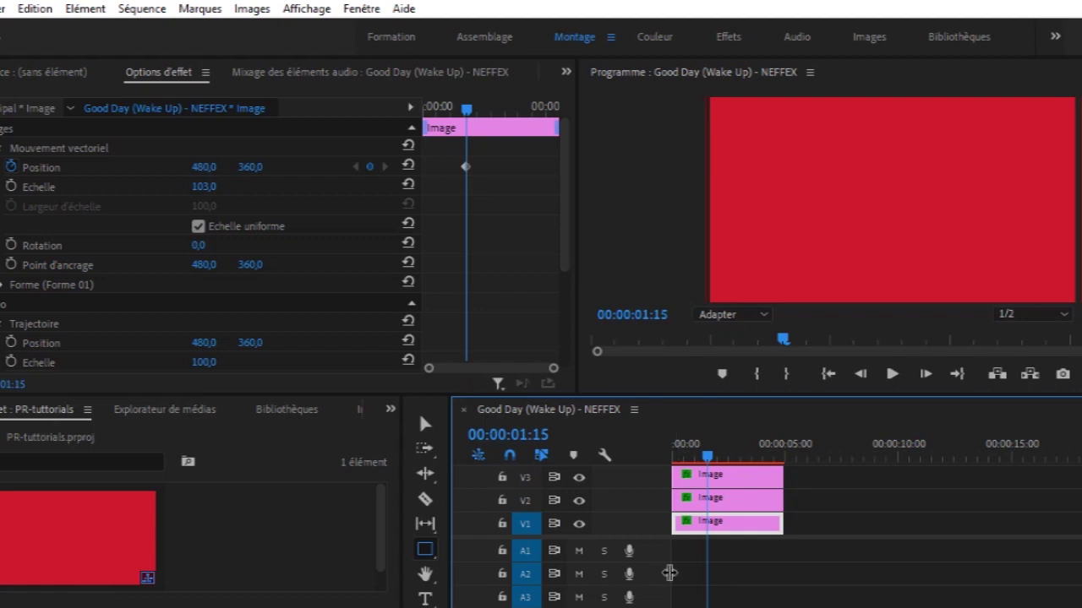
left_click(768, 477)
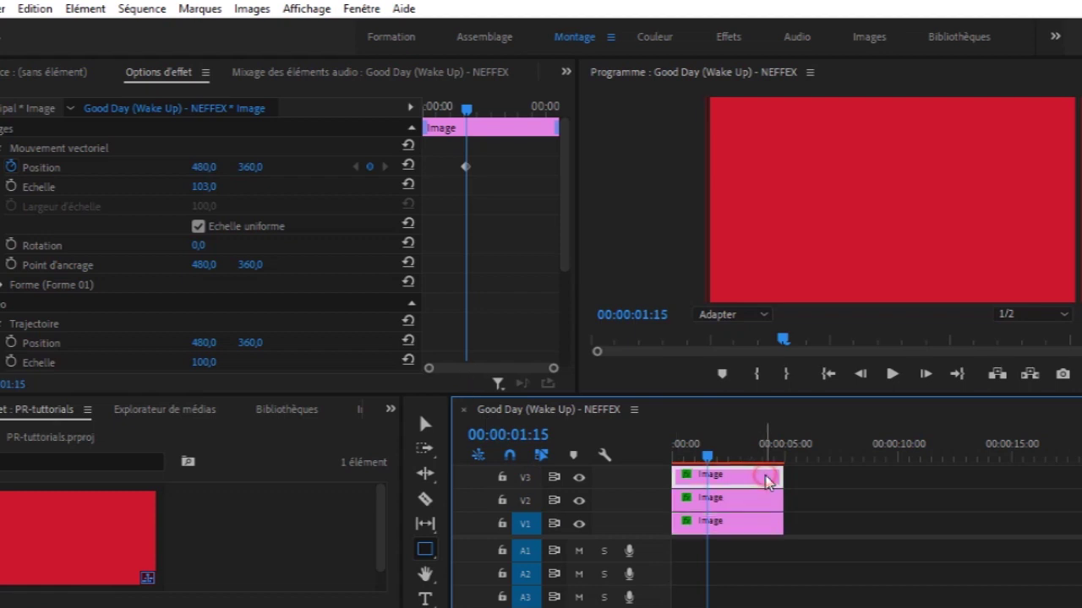
left_click(208, 168)
left_click_drag(466, 108, 424, 108)
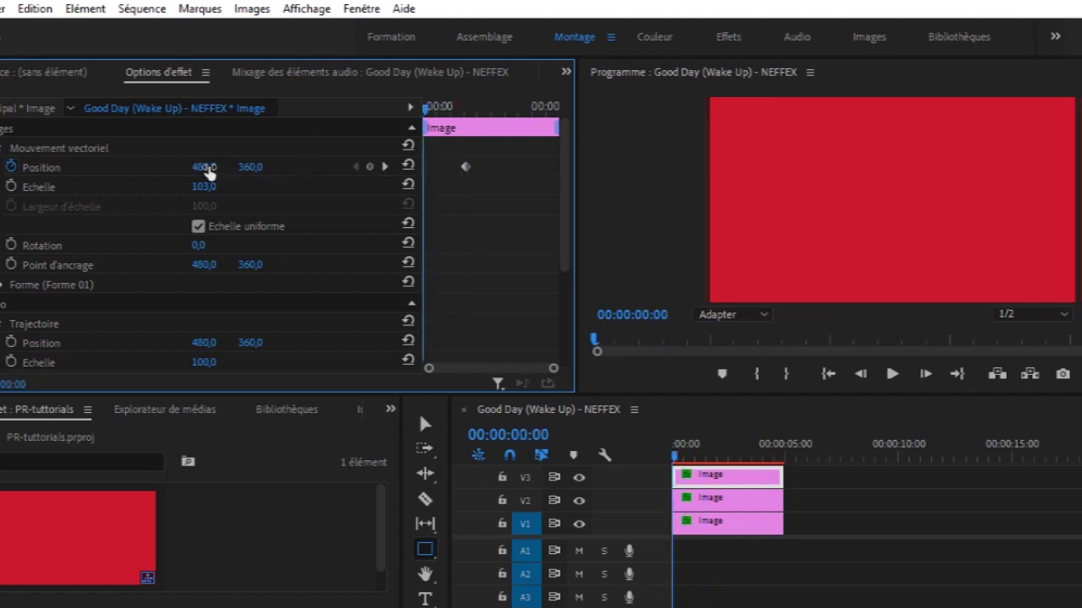
left_click_drag(208, 168, 44, 167)
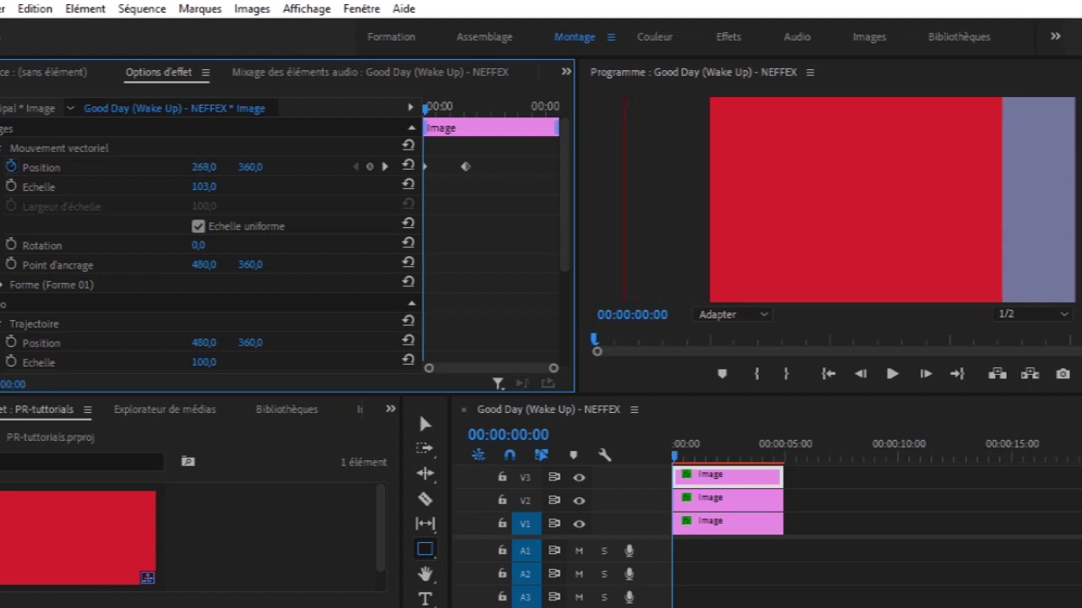
Keyframe the V2 clip's horizontal Position at 367 at 00:00:00:00
left_click(736, 502)
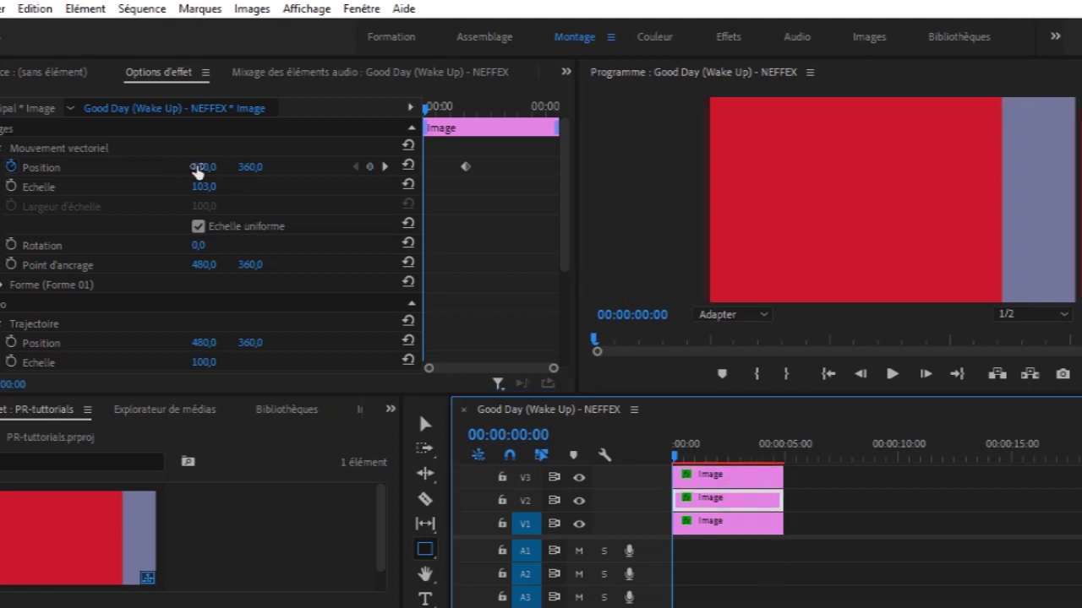
left_click_drag(196, 167, 101, 167)
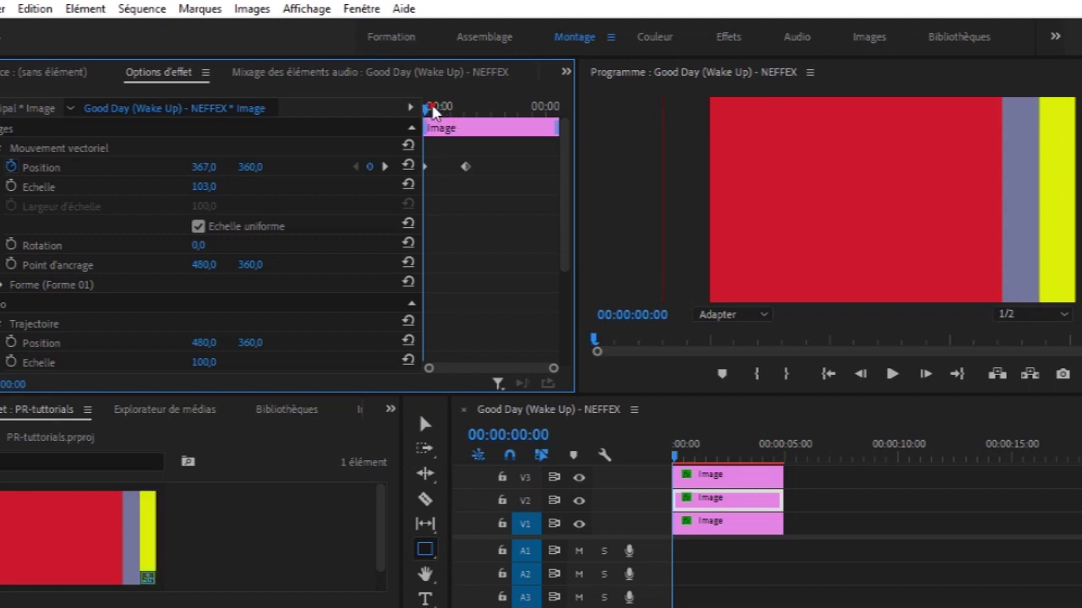
left_click_drag(433, 110, 406, 118)
Set the V3 clip's starting horizontal Position to -508 so the red shape sits outside the frame
left_click(747, 533)
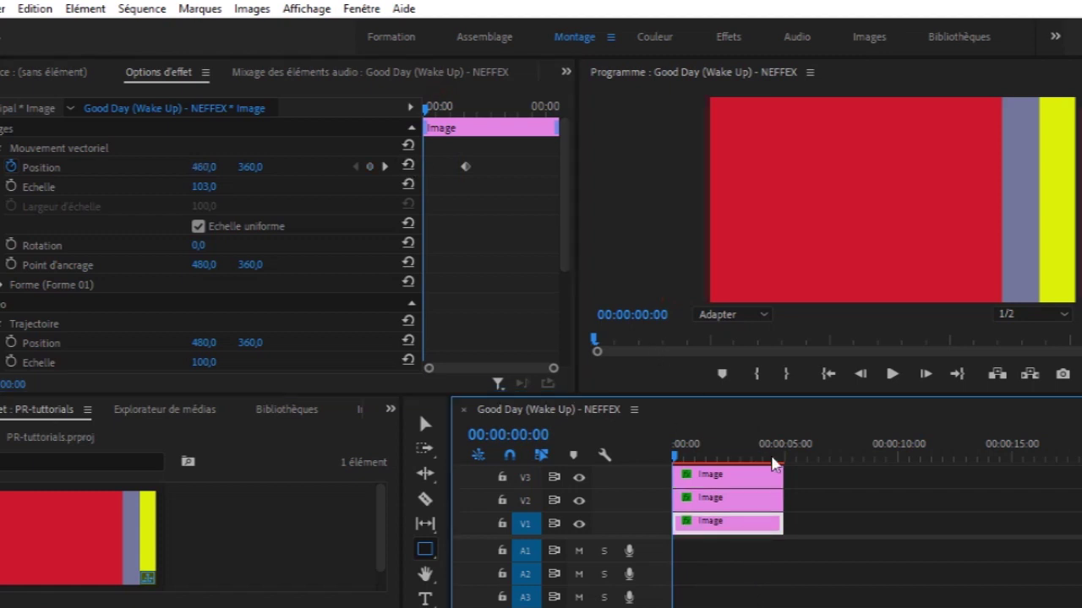
left_click(744, 480)
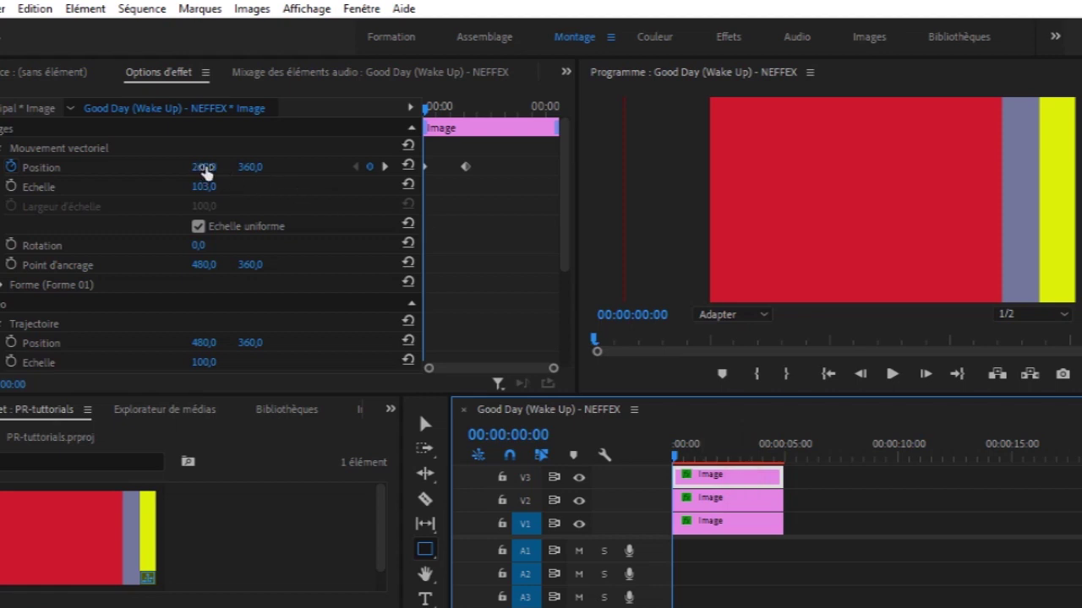
left_click_drag(205, 171, 151, 169)
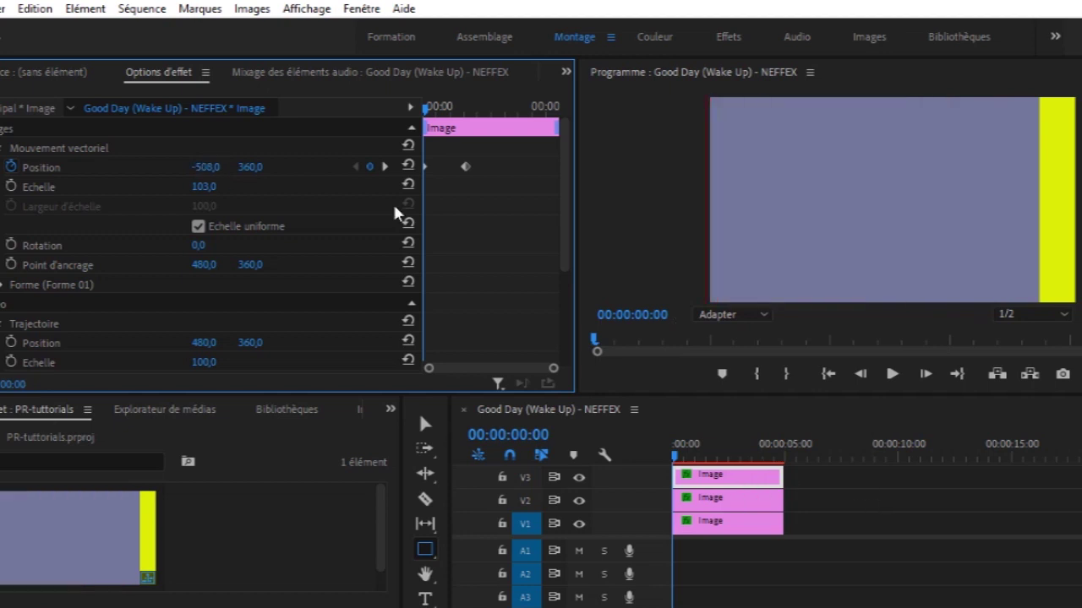
key("ctrl+z")
left_click(429, 169)
Set the starting horizontal Position of the V2 clip to -500 and of the V1 clip to -516
left_click_drag(204, 166, 736, 444)
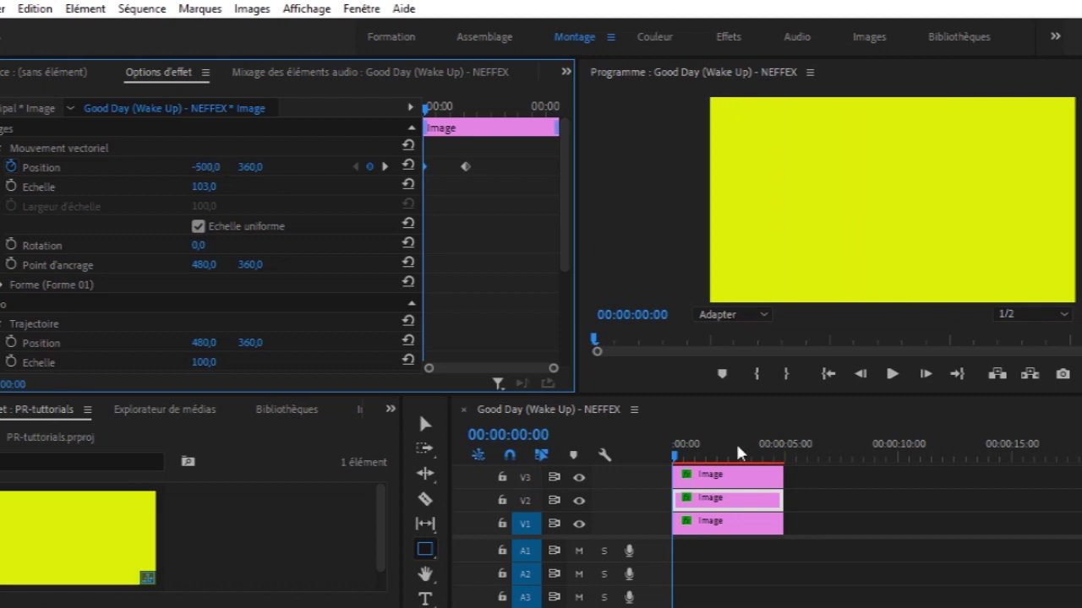
left_click(733, 521)
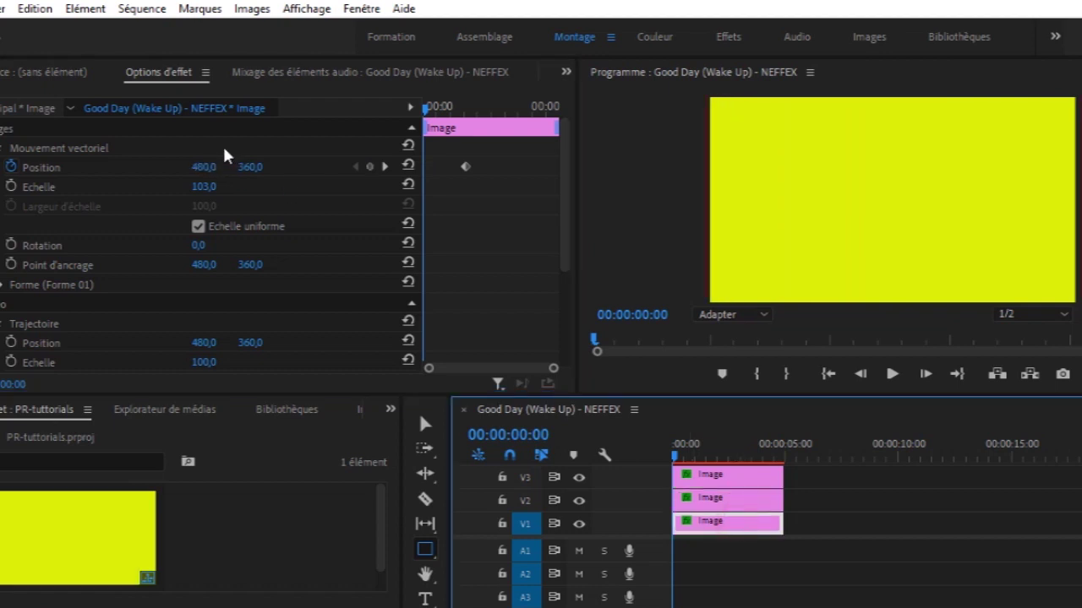
left_click_drag(204, 166, 844, 166)
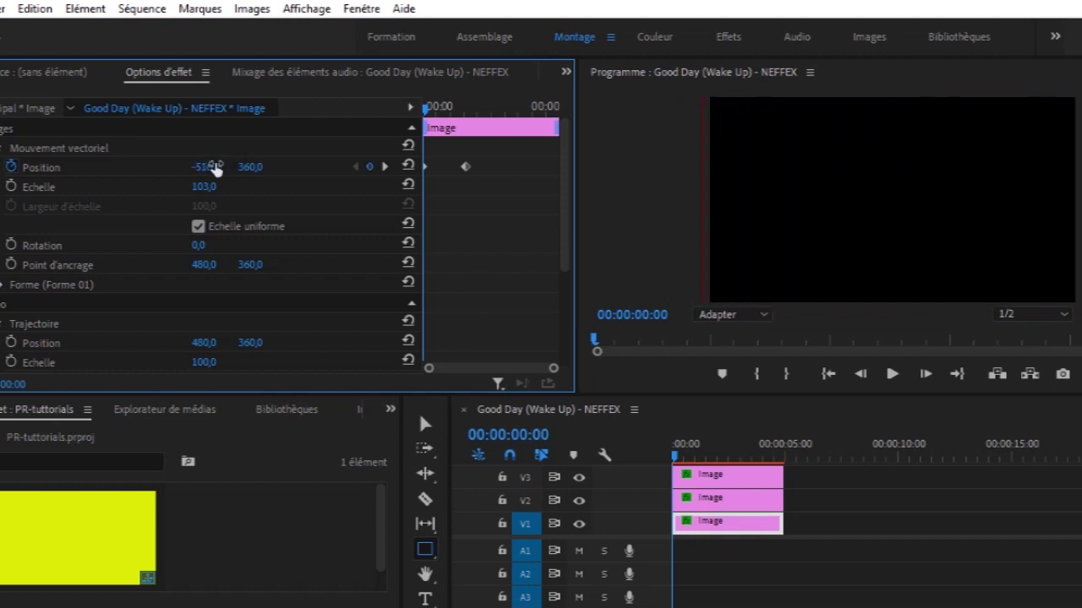
Move the V1 clip's end Position keyframe earlier, to about 00:00:00:18
mouse_move(428, 112)
left_mouse_down()
mouse_move(443, 114)
mouse_move(424, 112)
left_mouse_up()
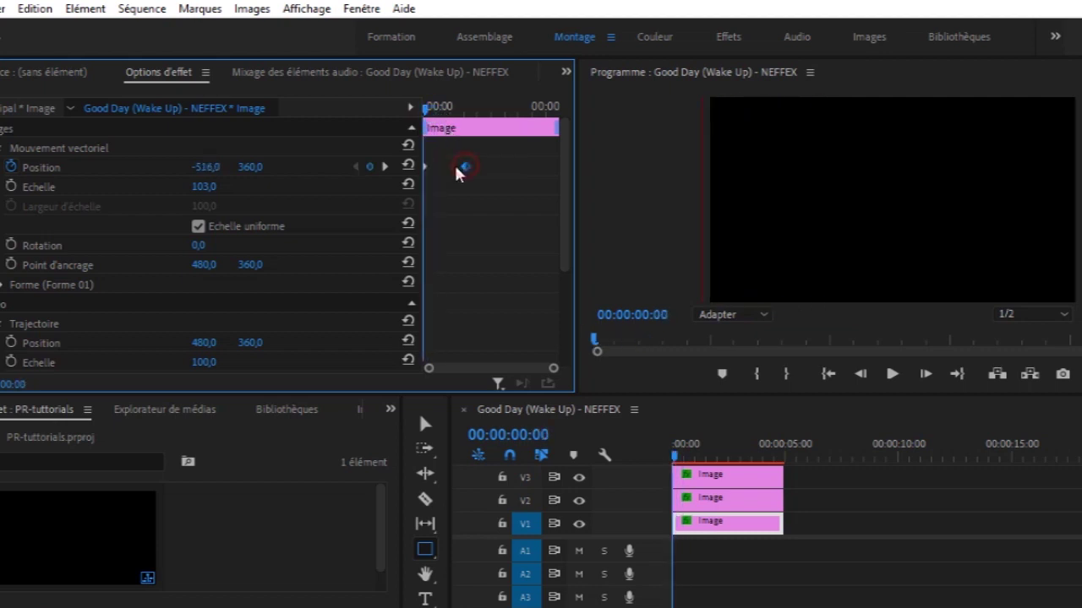
left_click_drag(465, 167, 441, 165)
left_click_drag(427, 112, 446, 113)
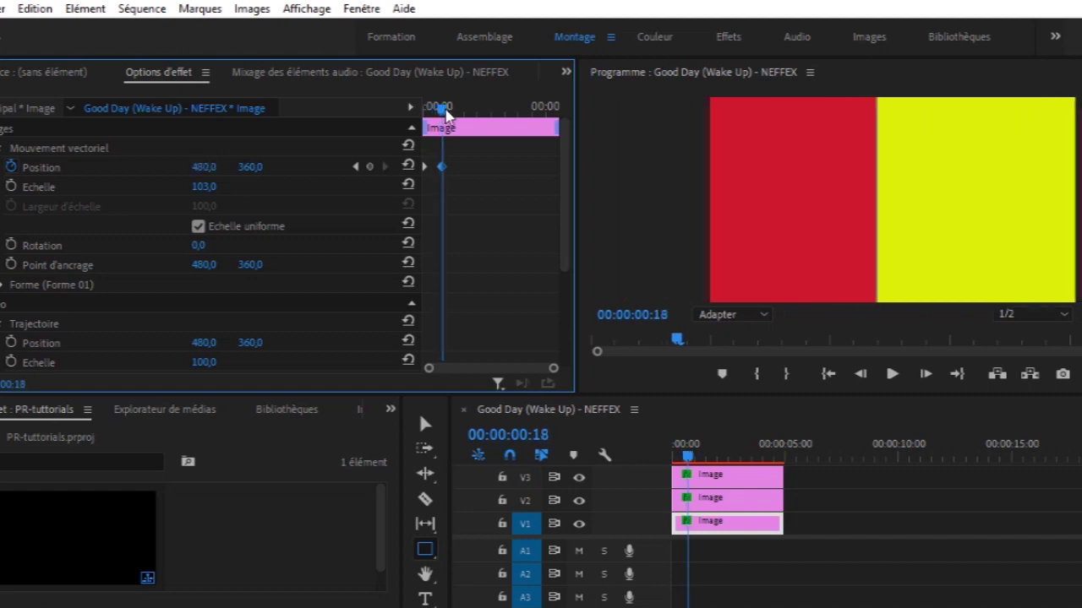
Move the V2 clip's end Position keyframe earlier, to about 00:00:01:02
left_click(760, 509)
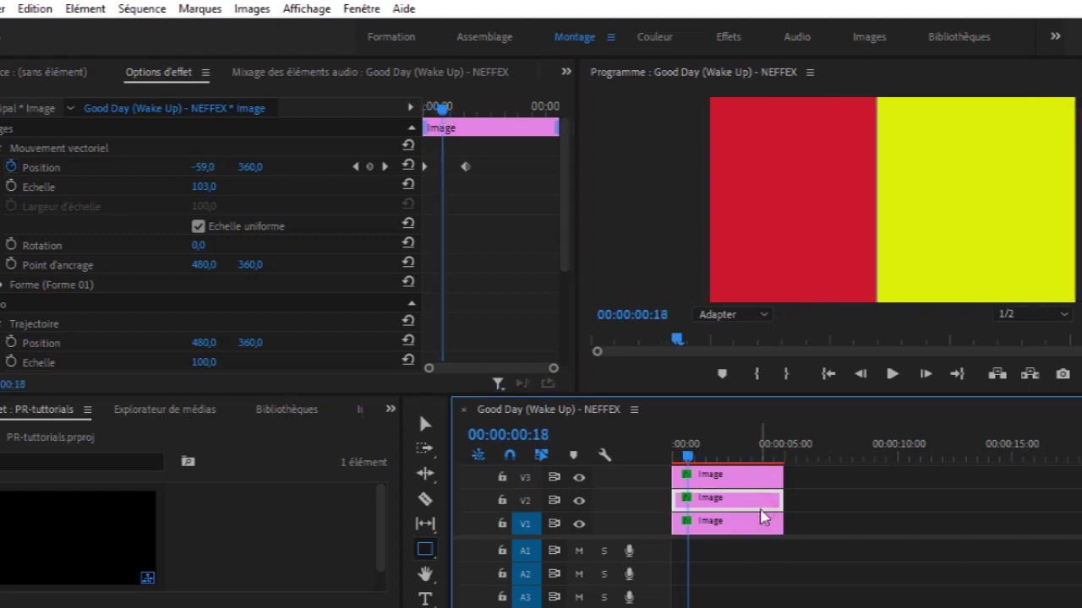
left_click(465, 167)
left_click_drag(465, 167, 453, 167)
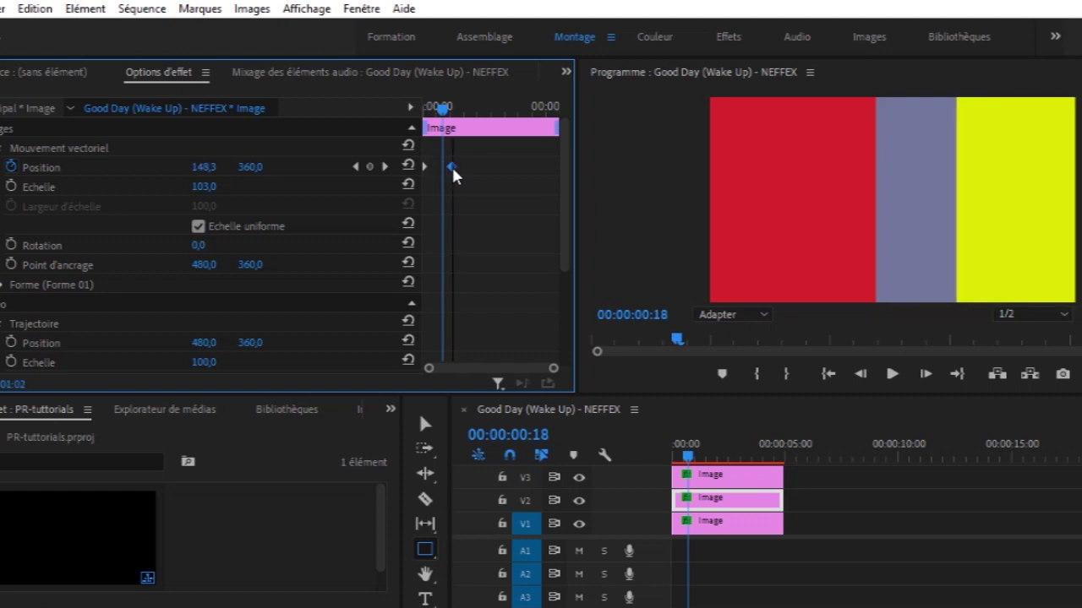
Preview the staggered slide-in of the three coloured shapes from the start of the sequence
left_click_drag(442, 108, 418, 123)
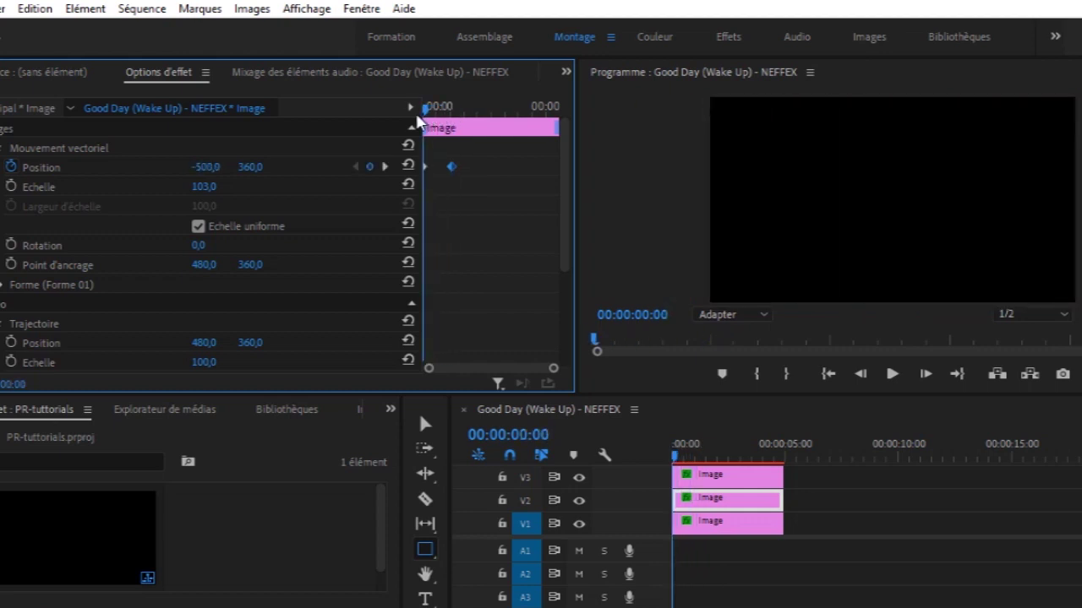
left_click(891, 374)
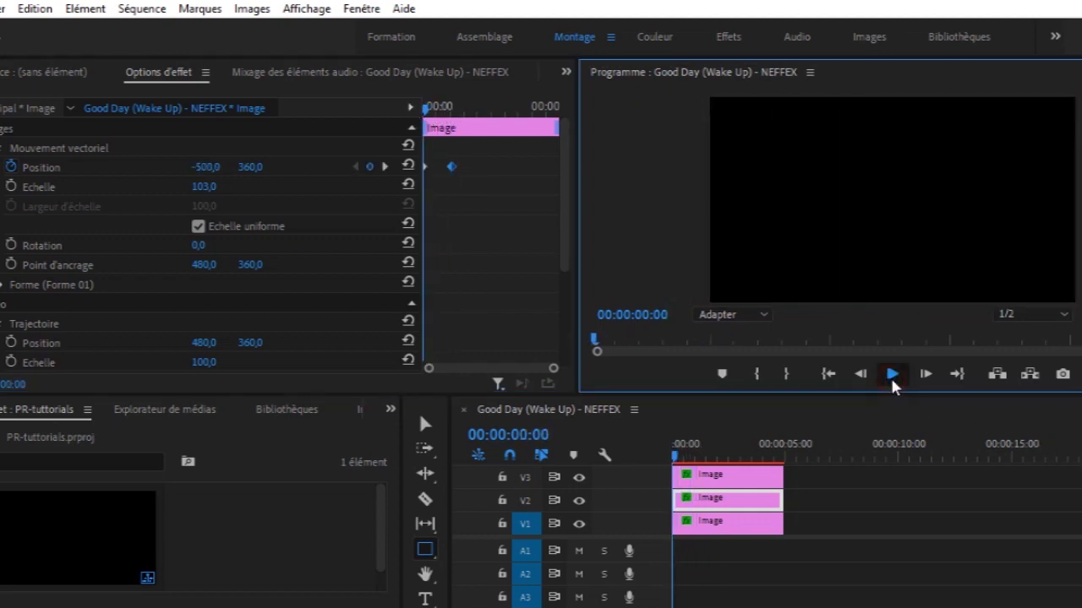
left_click(892, 377)
mouse_move(453, 114)
left_mouse_down()
mouse_move(463, 122)
mouse_move(455, 125)
left_mouse_up()
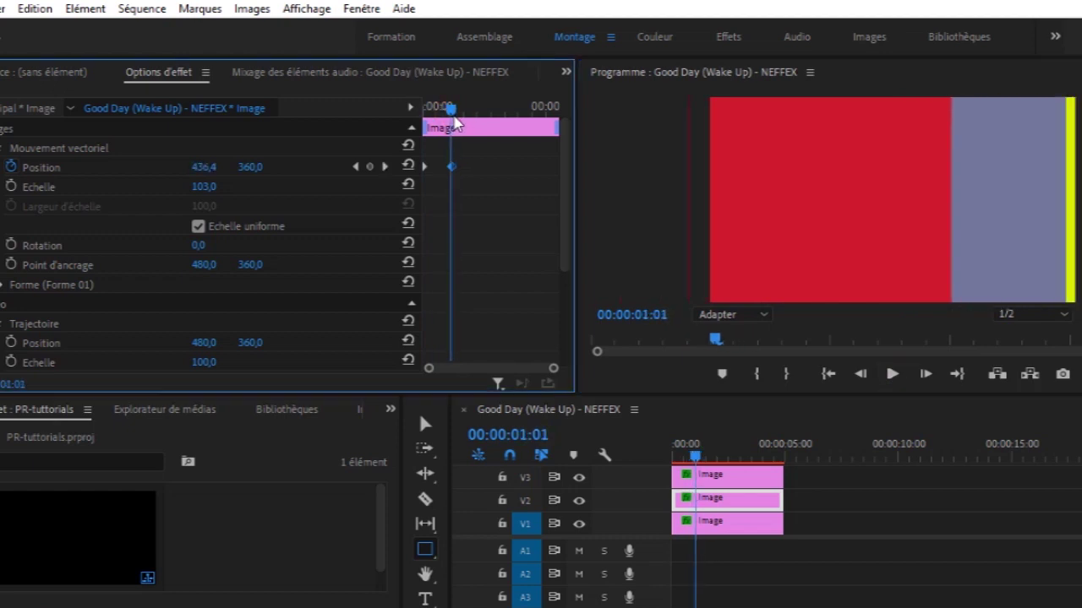
left_click(751, 478)
left_click_drag(450, 109, 469, 123)
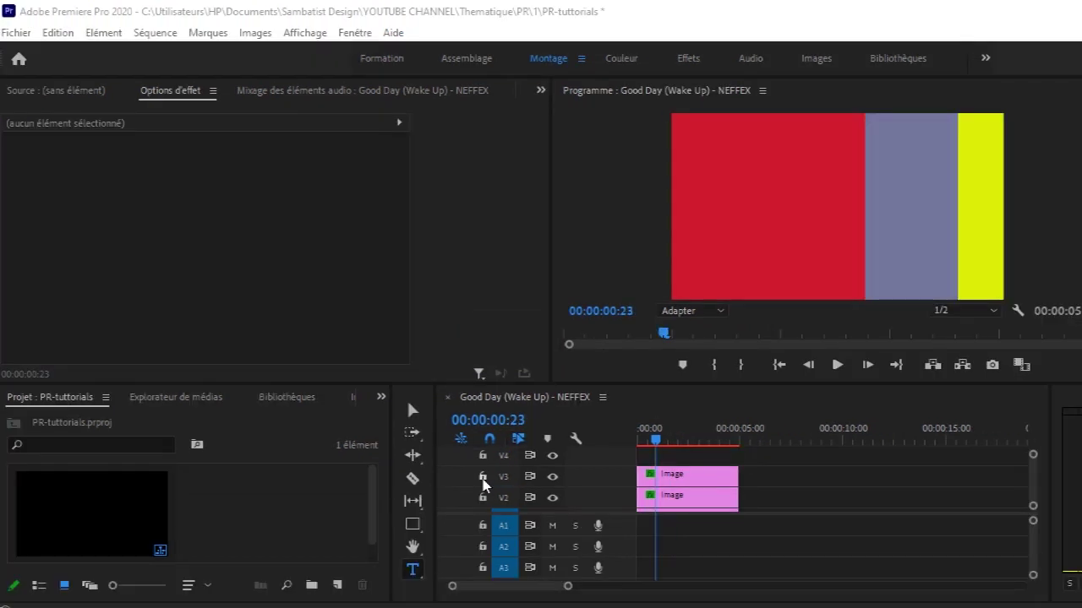
Lock the V3, V2 and V1 video tracks that hold the three coloured shapes
left_click(482, 477)
left_click(482, 498)
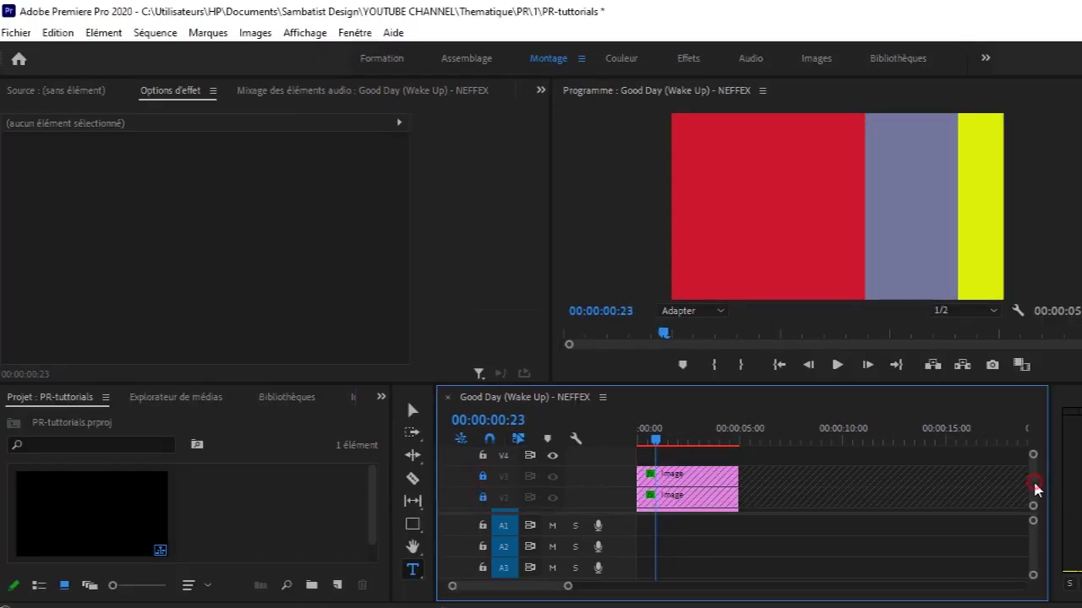
scroll(1034, 490, "down", 2)
left_click(480, 505)
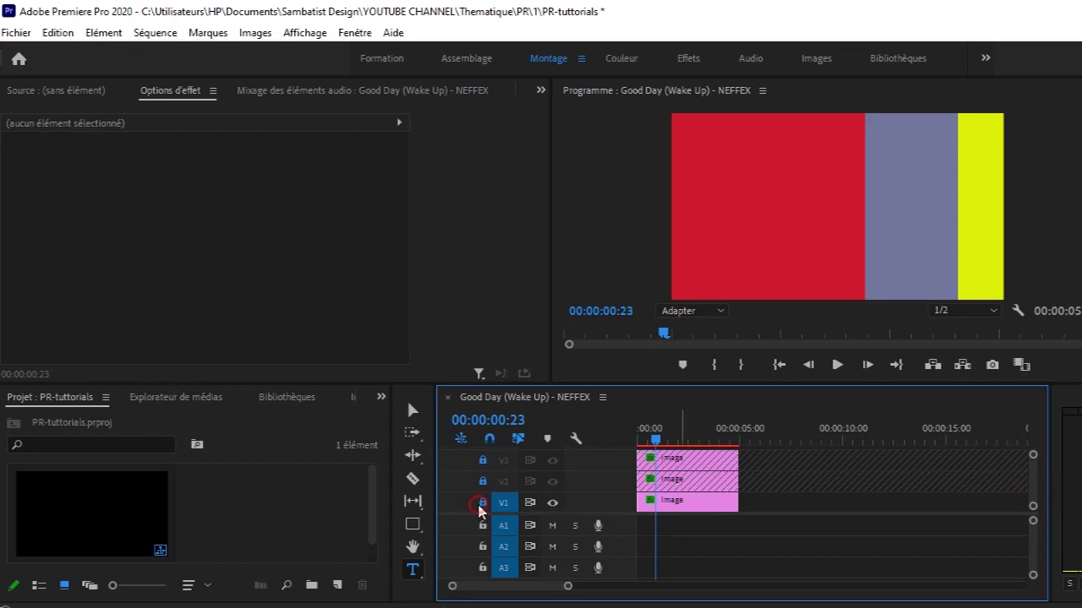
Add the text "THANKS" over the full red frame at 00:00:01:18, above the three shape clips
left_click_drag(1038, 497, 1036, 490)
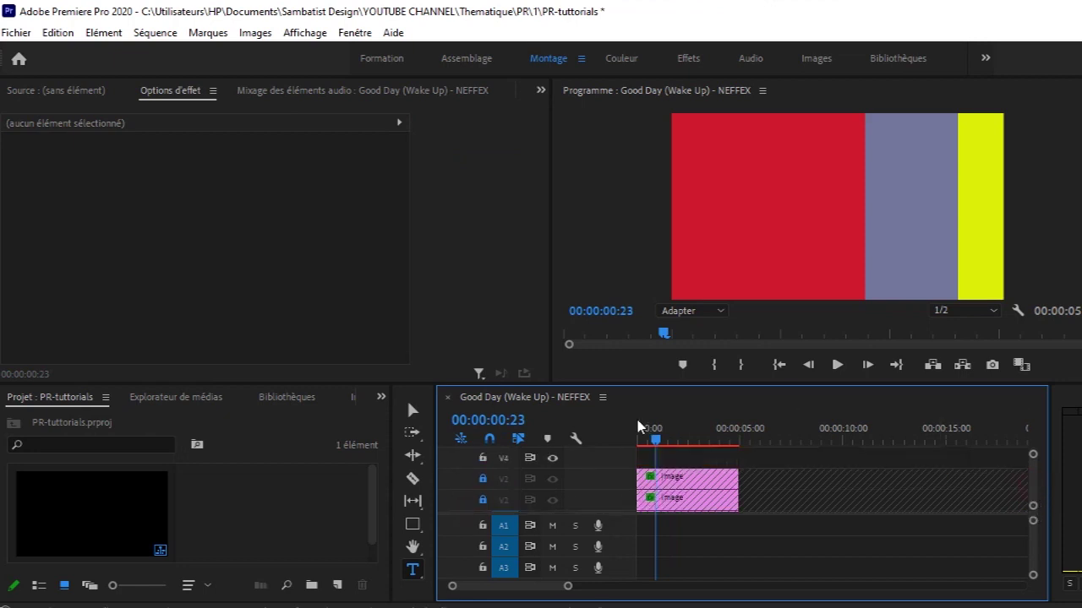
left_click_drag(654, 437, 673, 446)
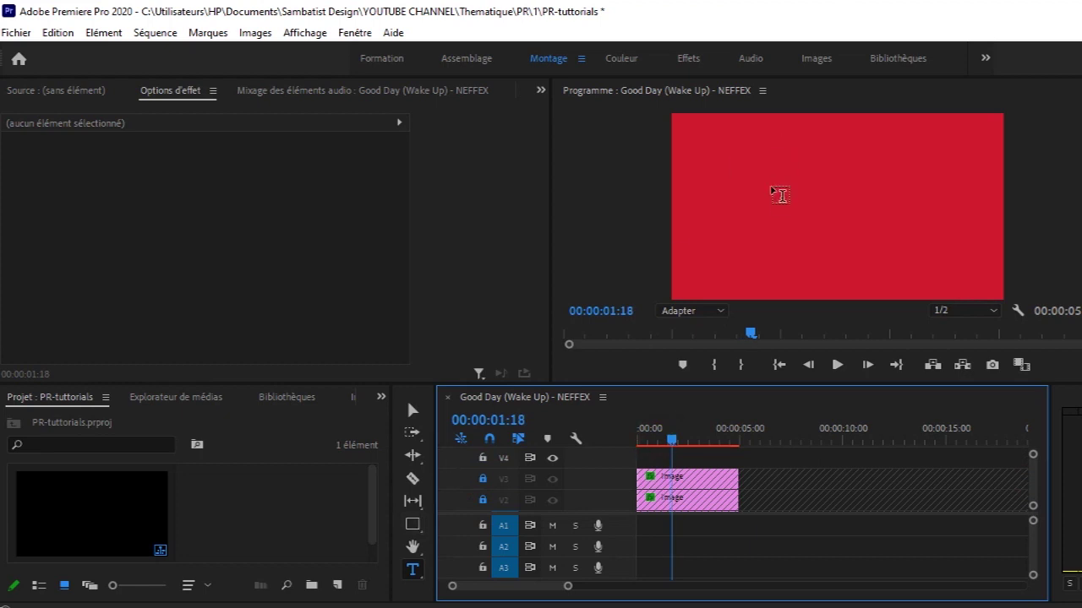
left_click(790, 213)
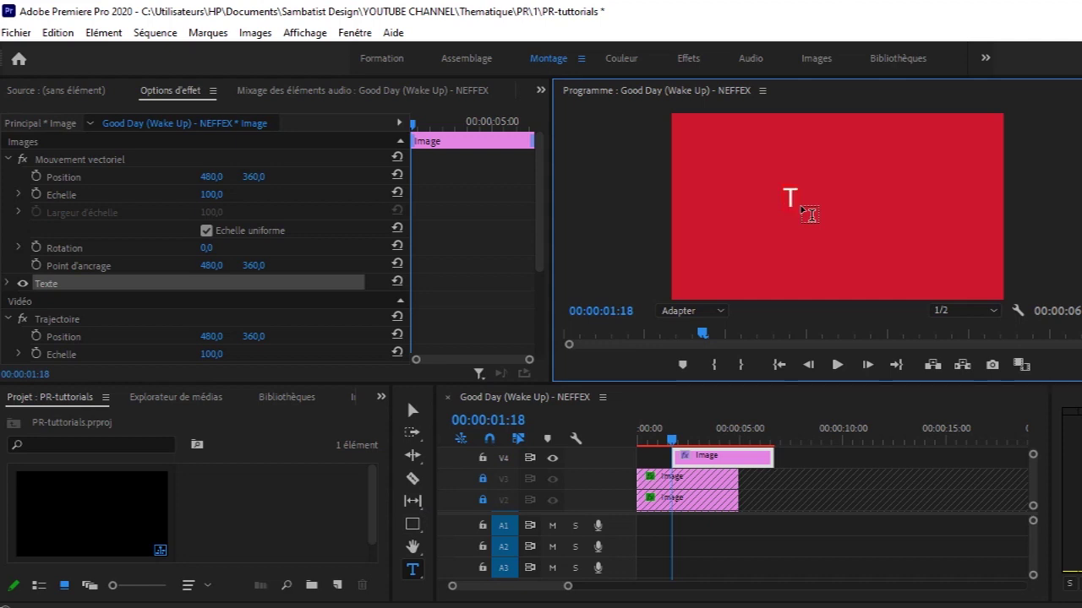
type("THANKS")
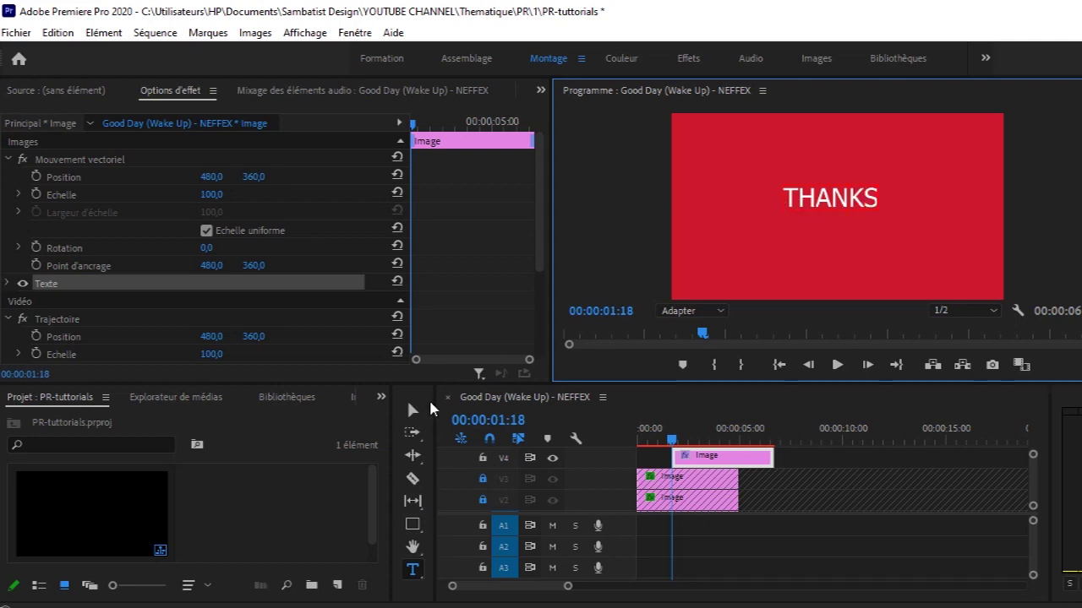
Make the THANKS text bold and move it slightly down to the middle of the frame
left_click(412, 411)
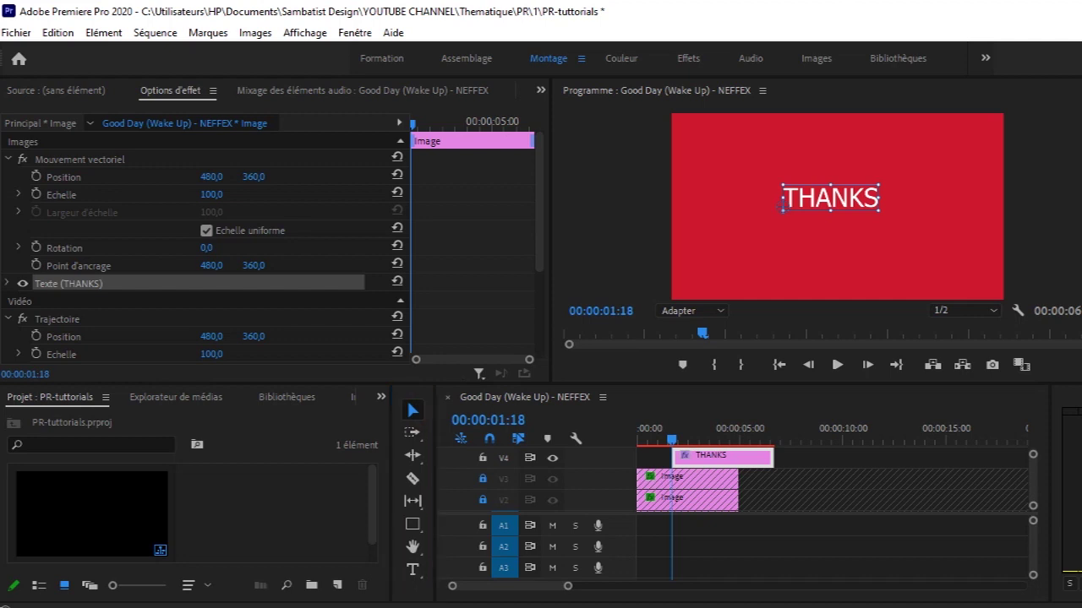
key("ctrl+b")
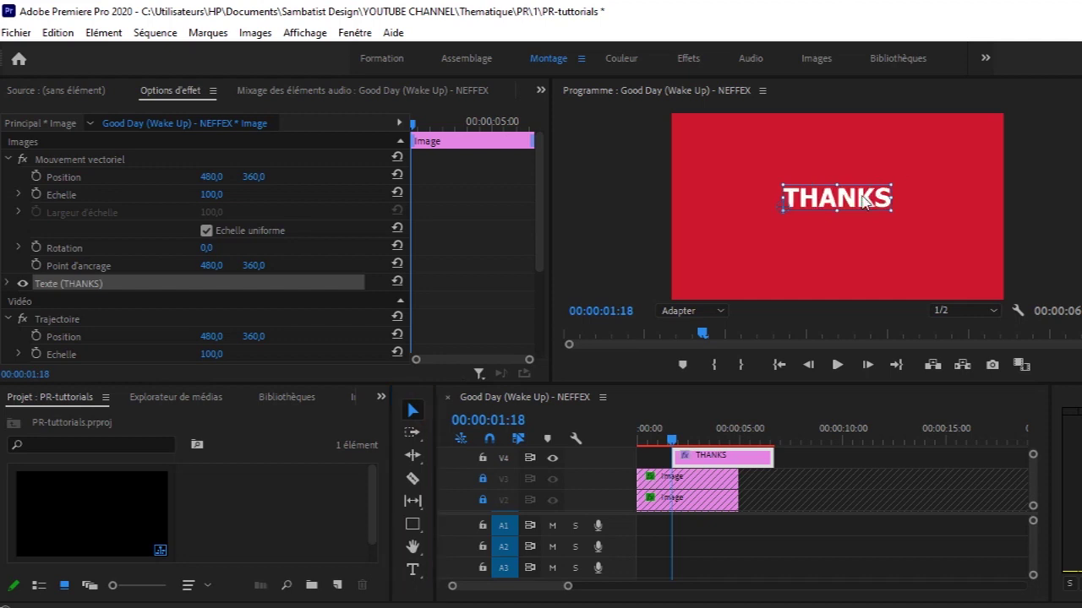
mouse_move(862, 201)
left_mouse_down()
mouse_move(867, 216)
mouse_move(866, 207)
left_mouse_up()
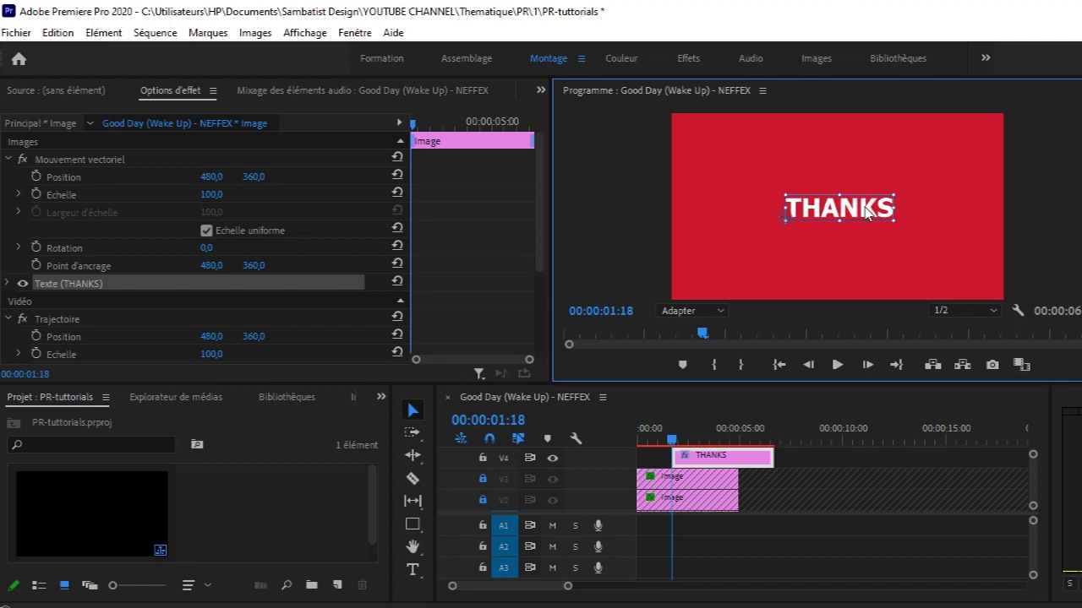
Shorten the THANKS clip so it ends with the shape clips, and preview the sequence from the start
left_click(749, 457)
mouse_move(749, 457)
left_mouse_down()
mouse_move(689, 456)
mouse_move(735, 458)
left_mouse_up()
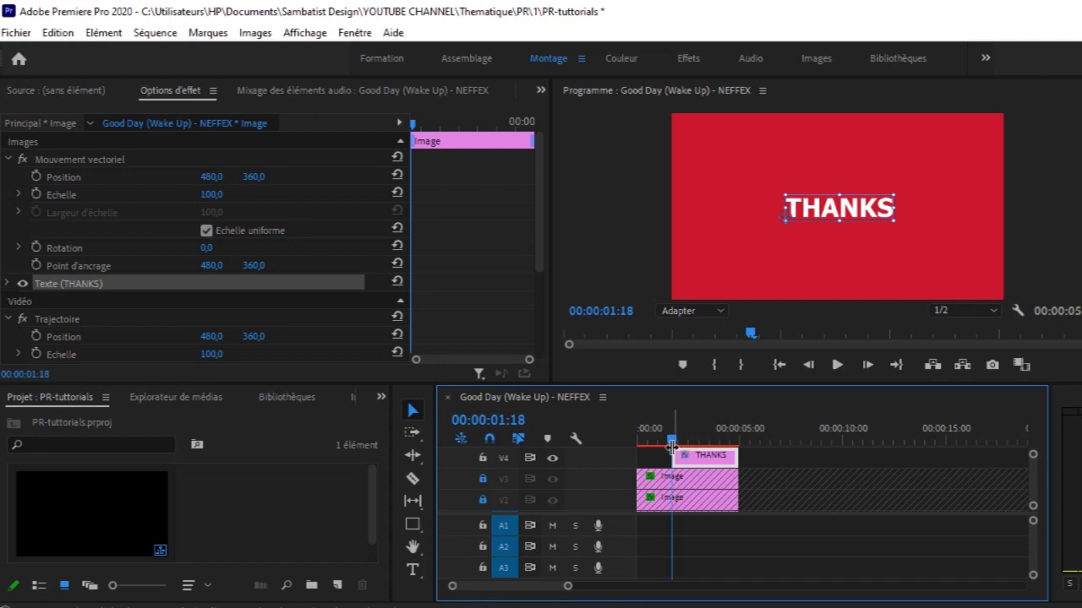
left_click_drag(672, 440, 608, 443)
left_click(838, 365)
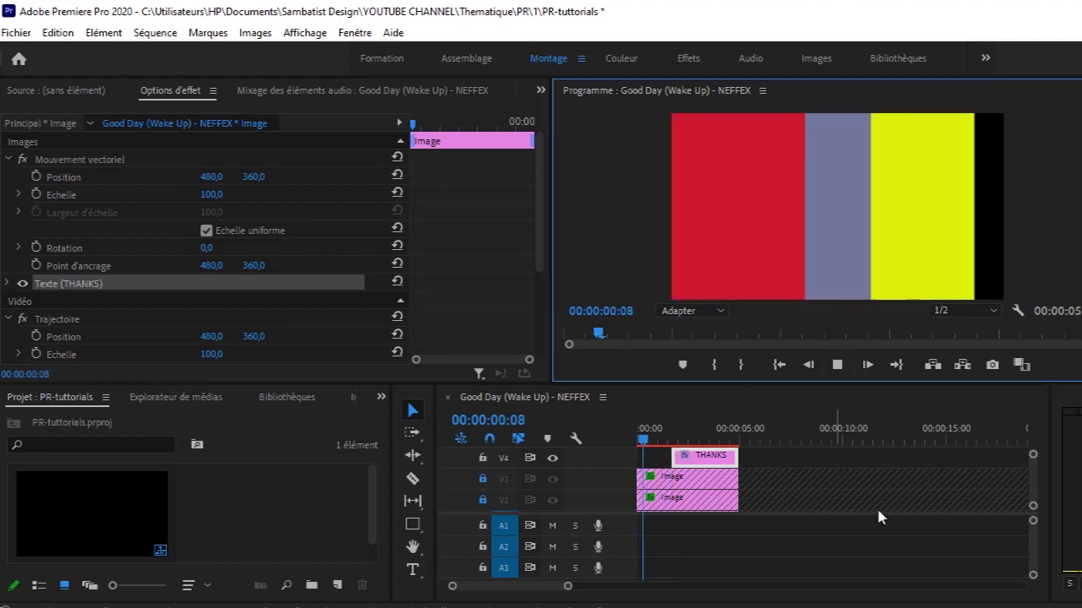
Clear the clip selection and unlock the V3, V2 and V1 video tracks
left_click(856, 551)
left_click(484, 480)
left_click(483, 501)
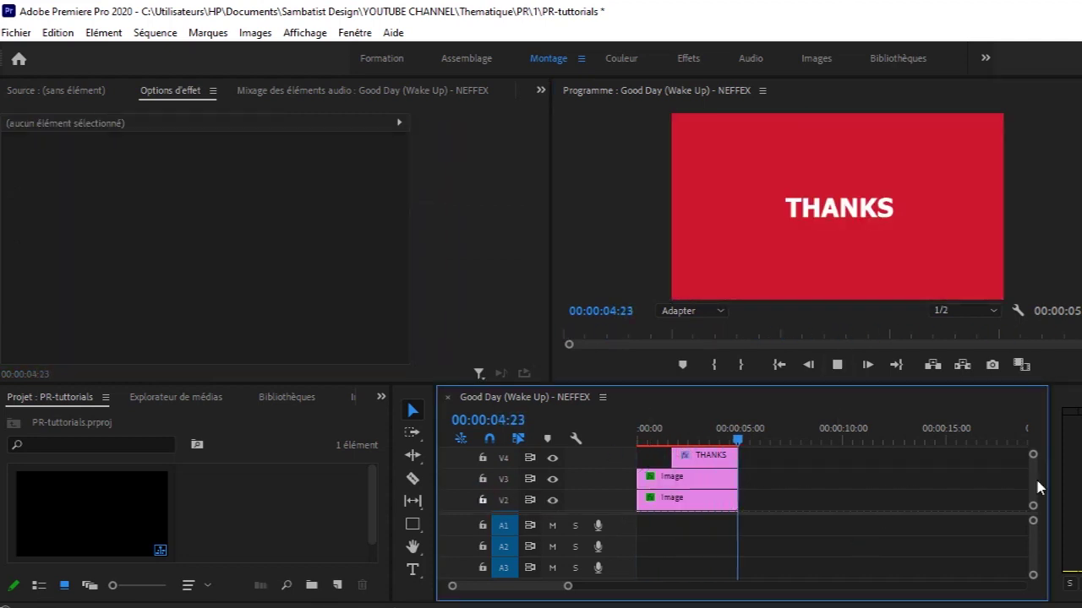
left_click_drag(1034, 480, 1034, 490)
left_click(483, 501)
Play the finished shape transition with the THANKS text from the start of the sequence
left_click_drag(738, 440, 627, 441)
left_click(836, 366)
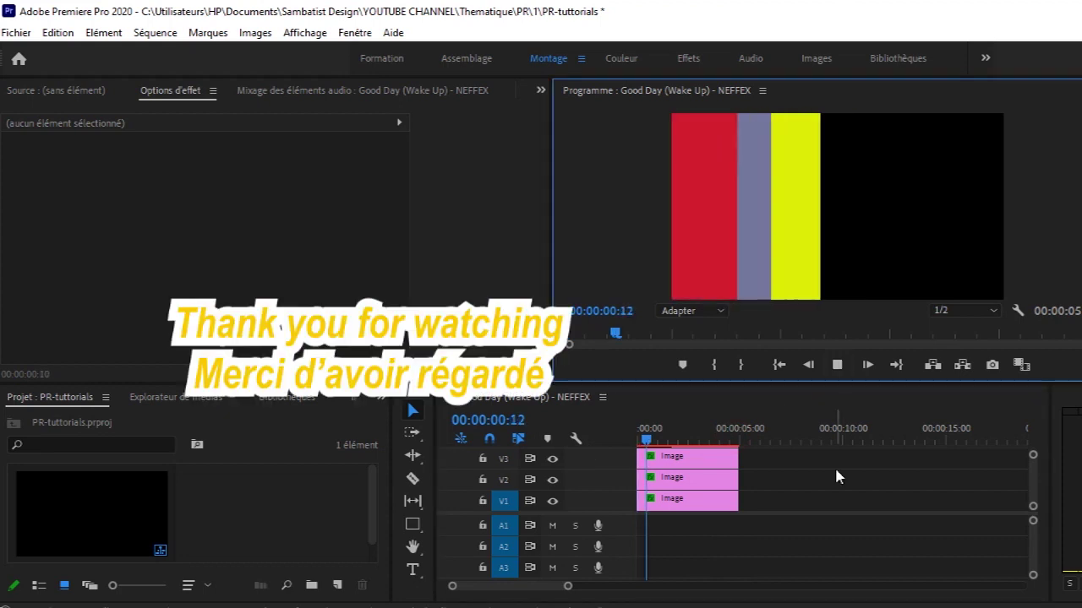
left_click(639, 437)
left_click_drag(648, 435, 606, 451)
left_click(320, 533)
key("space")
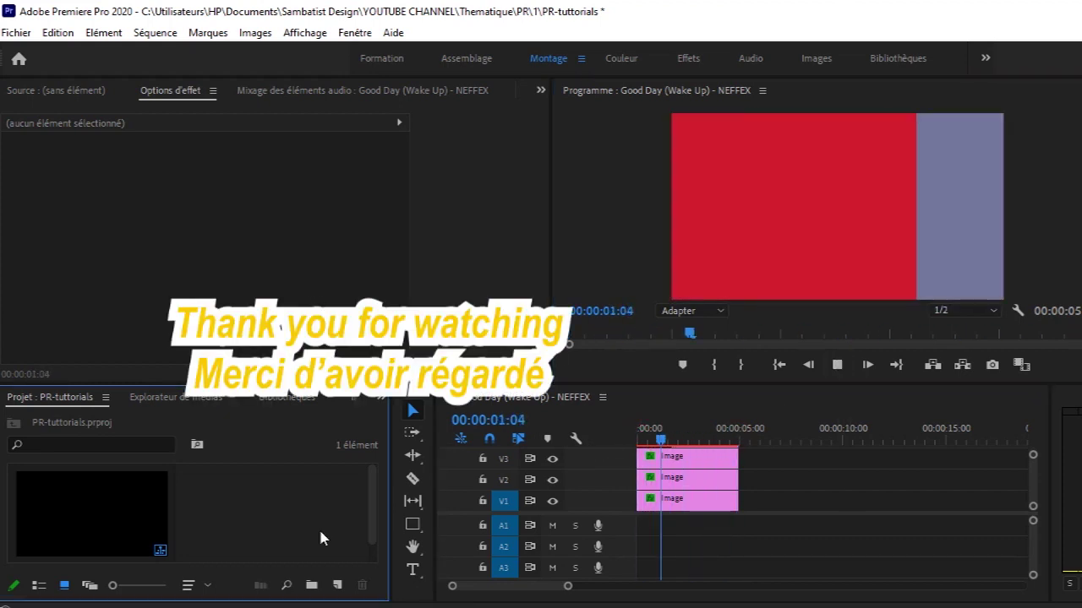